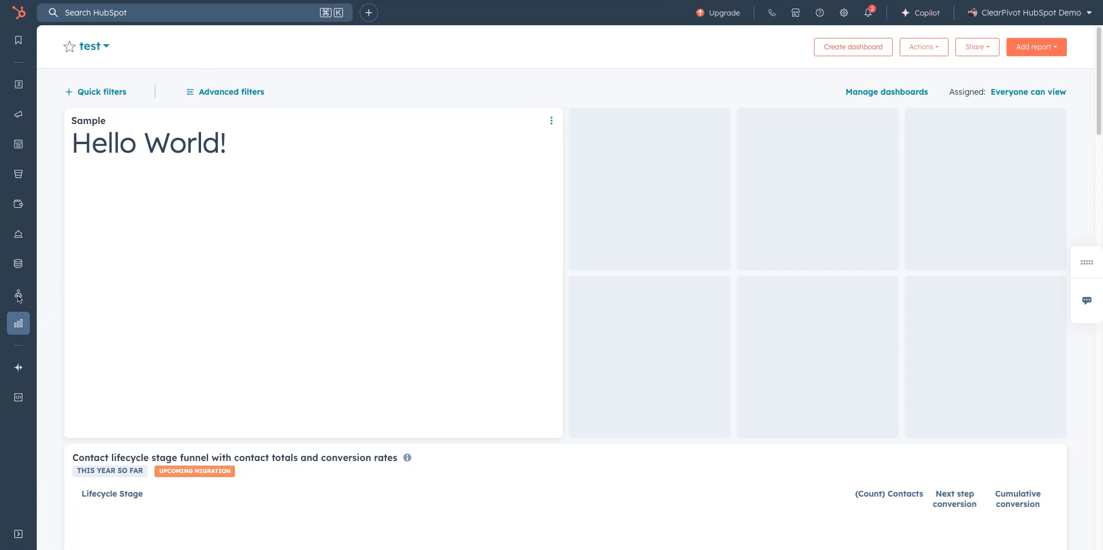
Open the automation workflows overview and create a new blank workflow.
mouse_move(19, 299)
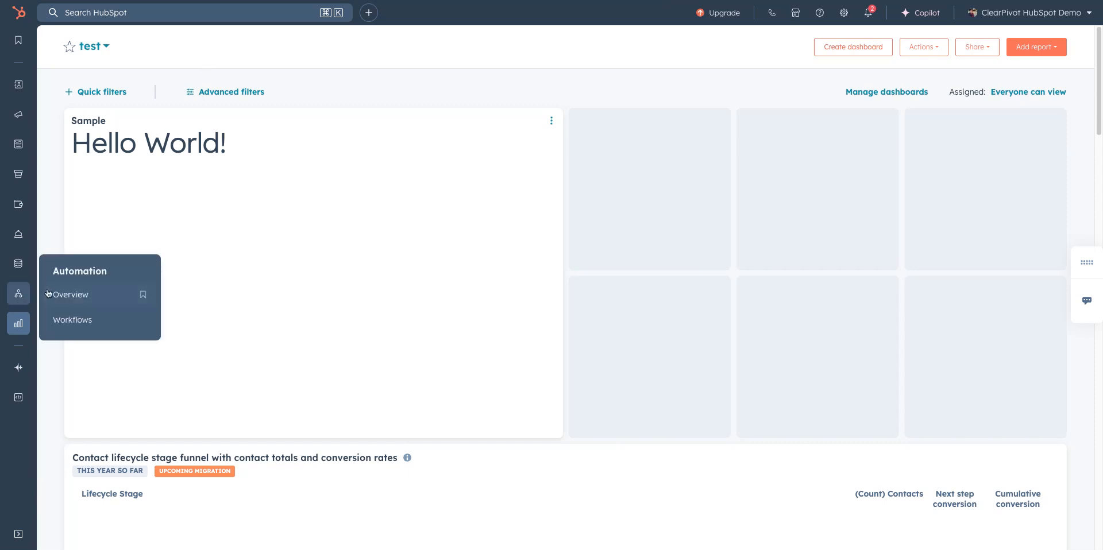
click(73, 320)
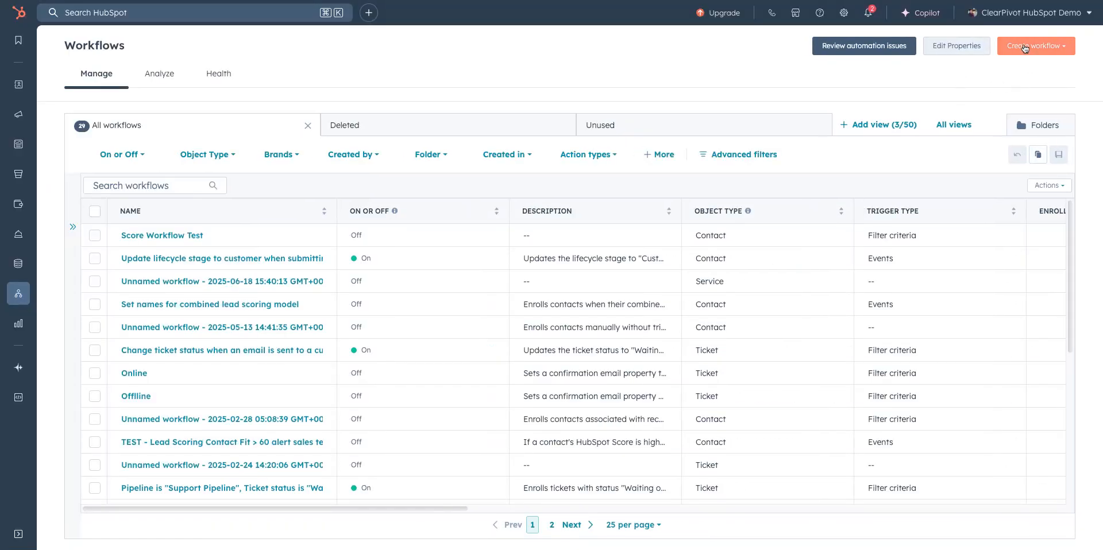
click(1027, 48)
click(1029, 72)
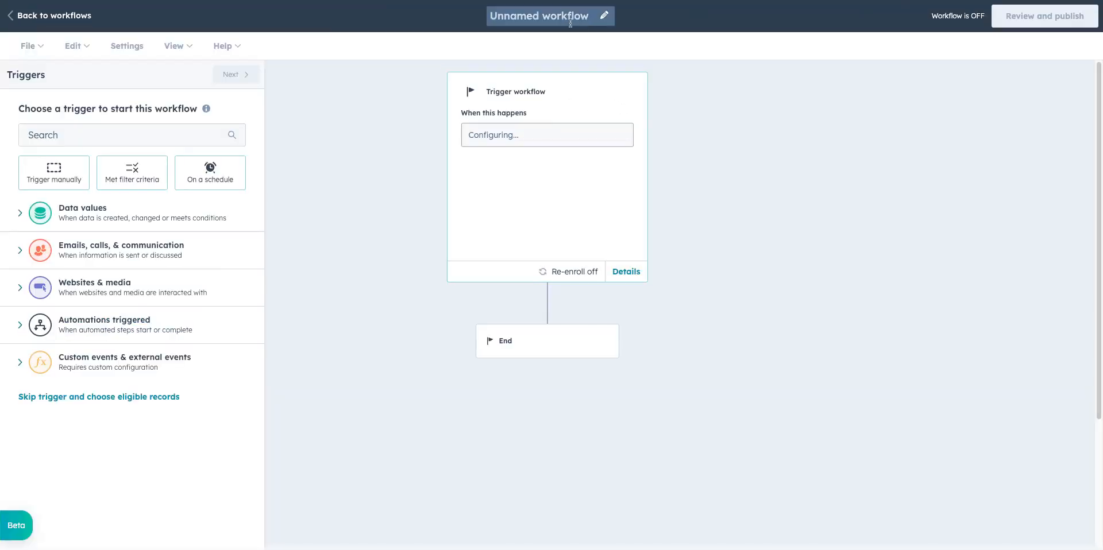
Name the workflow "Set lifecycle stage to customer on form submission".
click(571, 23)
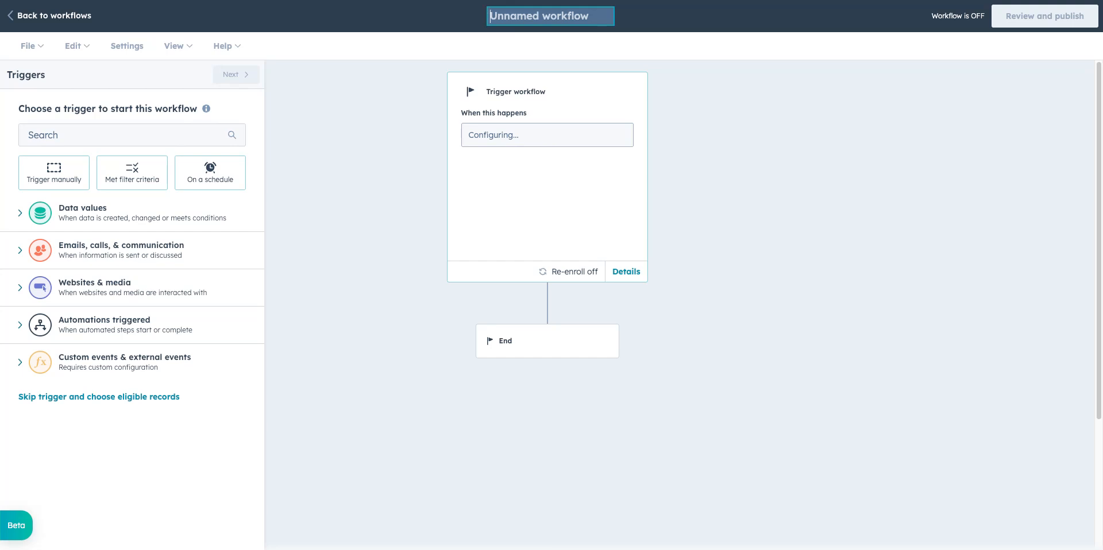
text(Se)
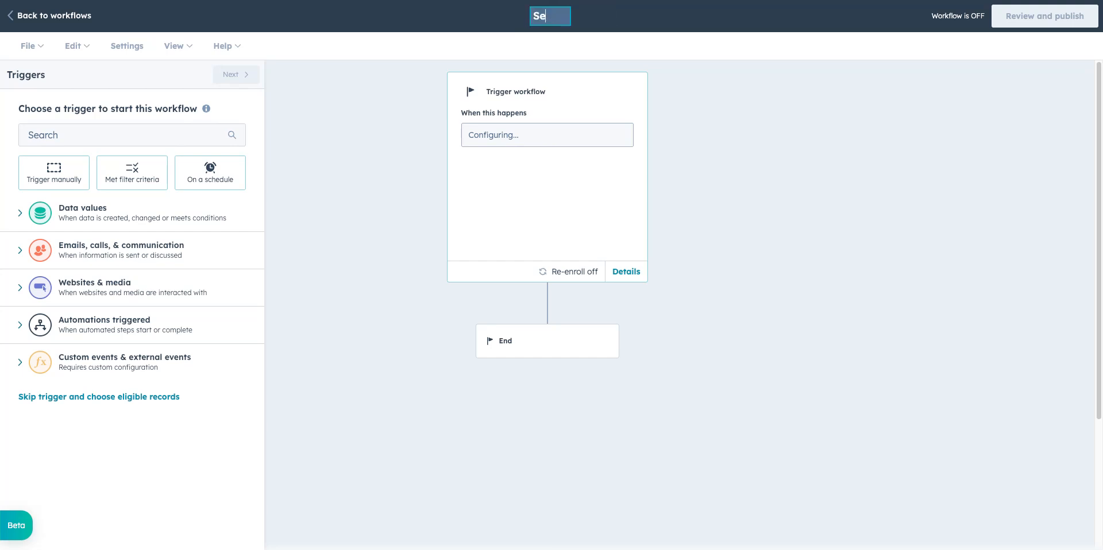
text(t lifecycle )
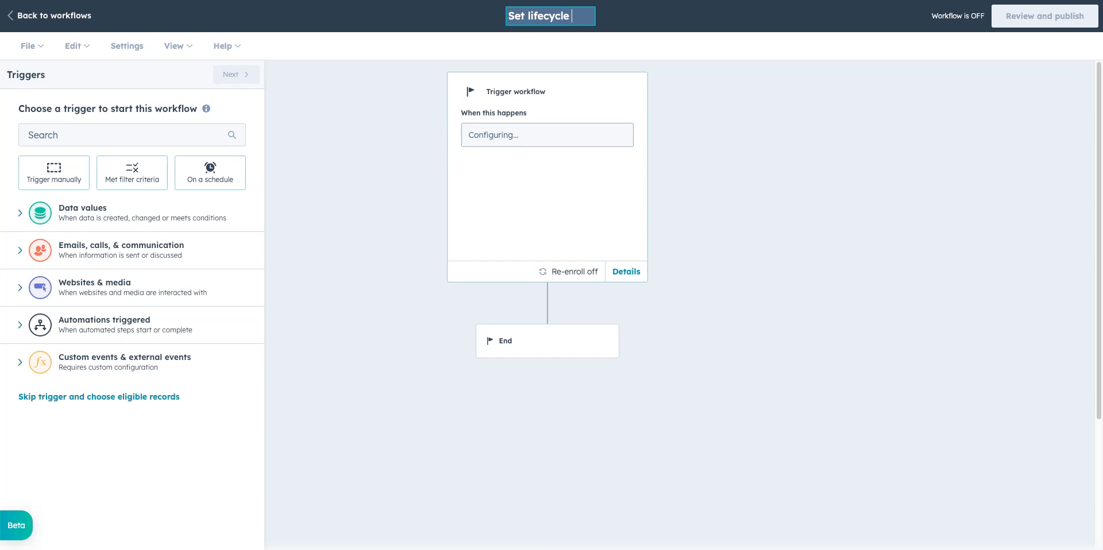
text(stage to customer on )
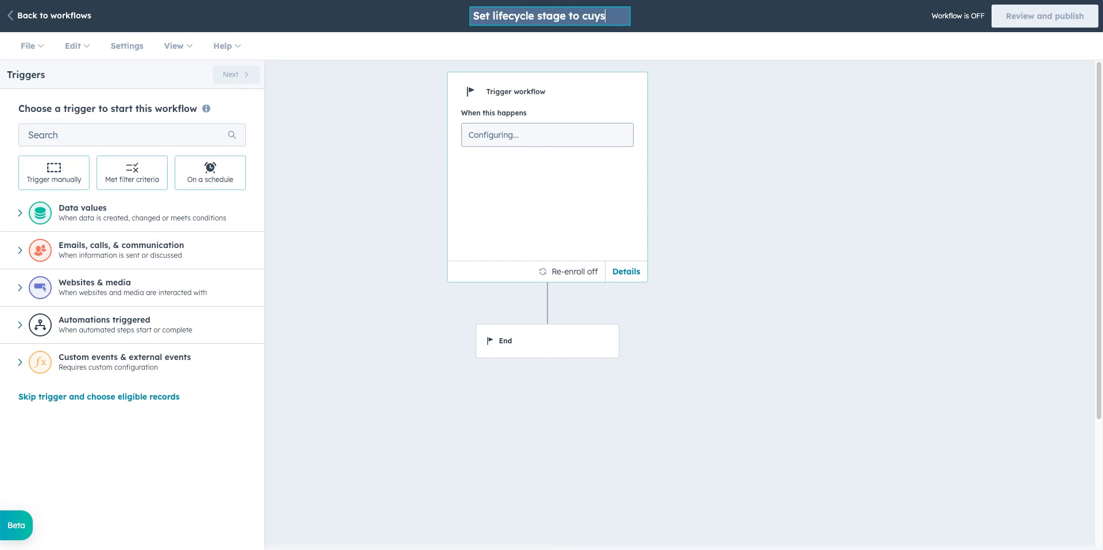
text(for)
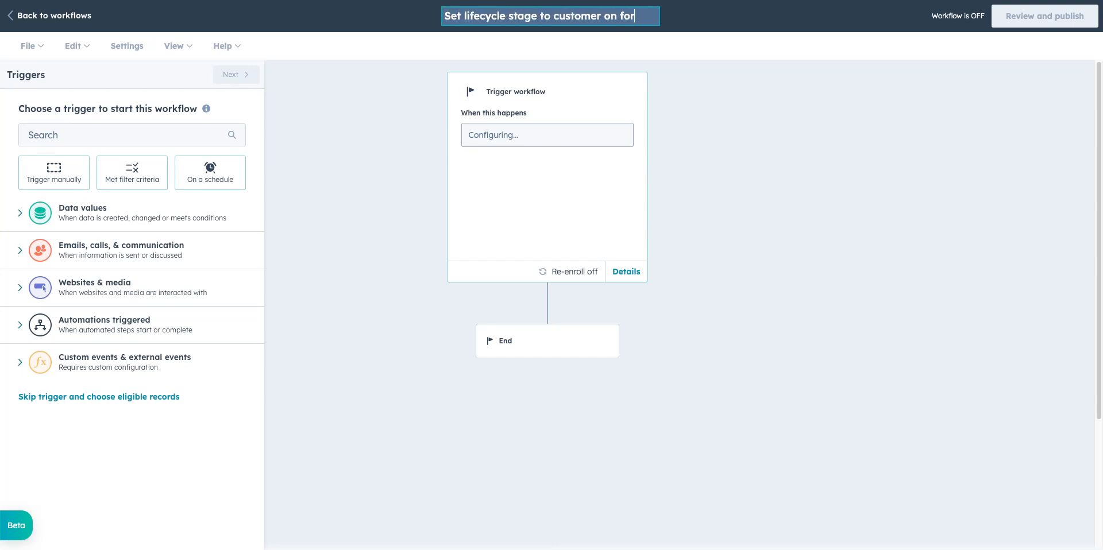
text(m submission)
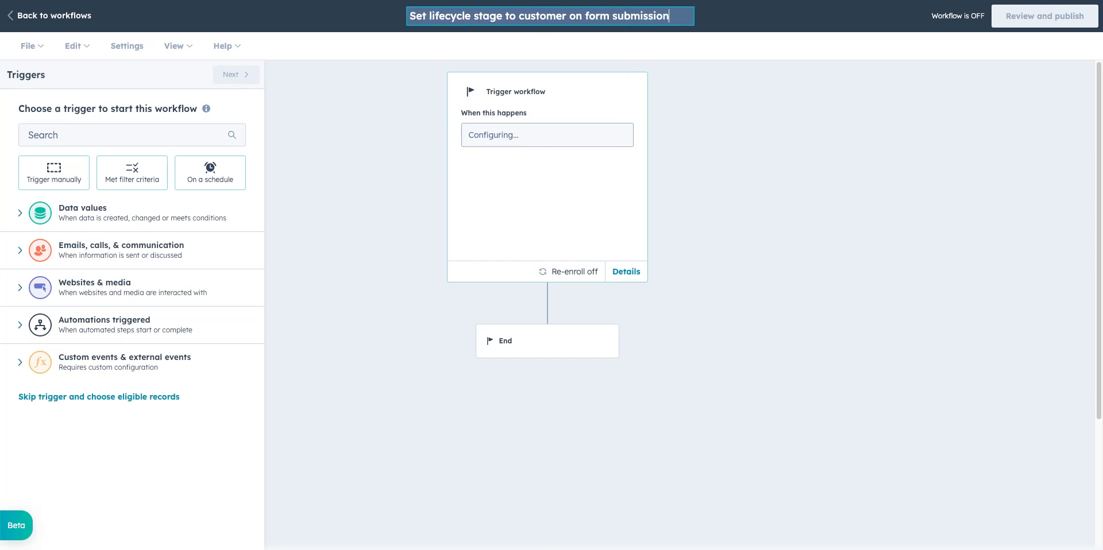
click(598, 138)
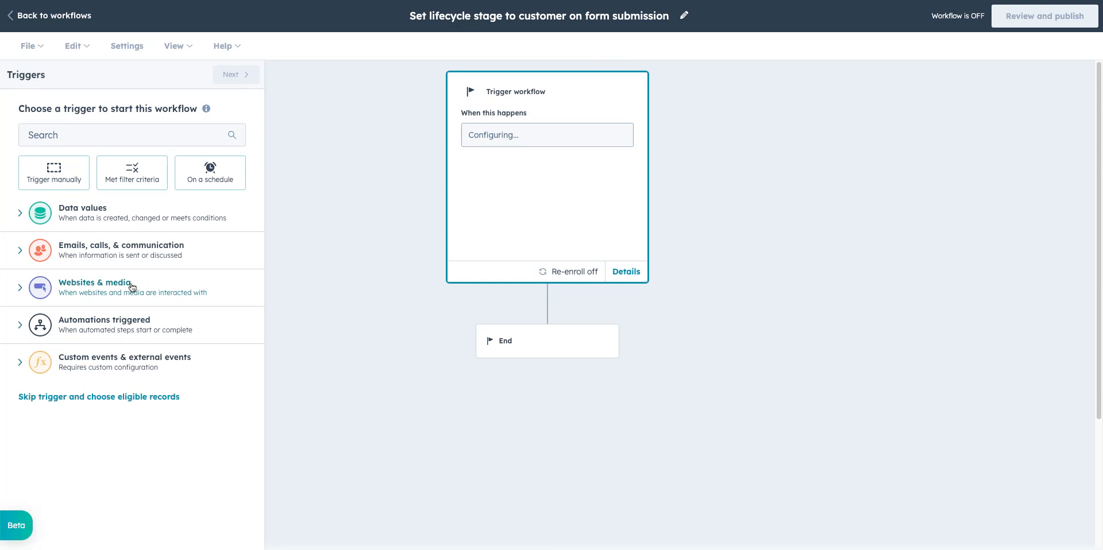
Set the enrollment trigger to a form submission of the Customer Support Form and save it with re-enrollment off.
click(20, 289)
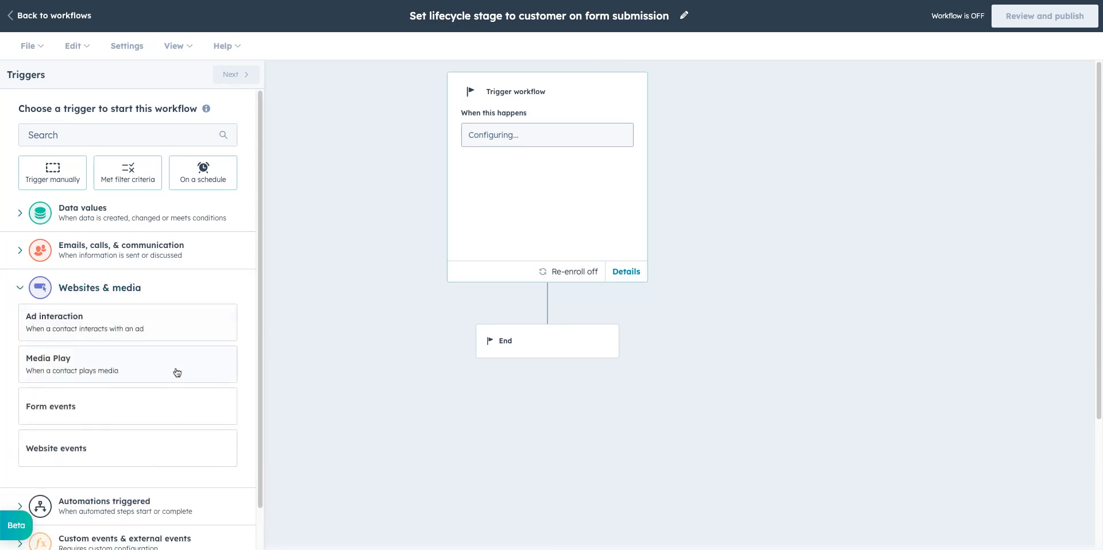
click(168, 406)
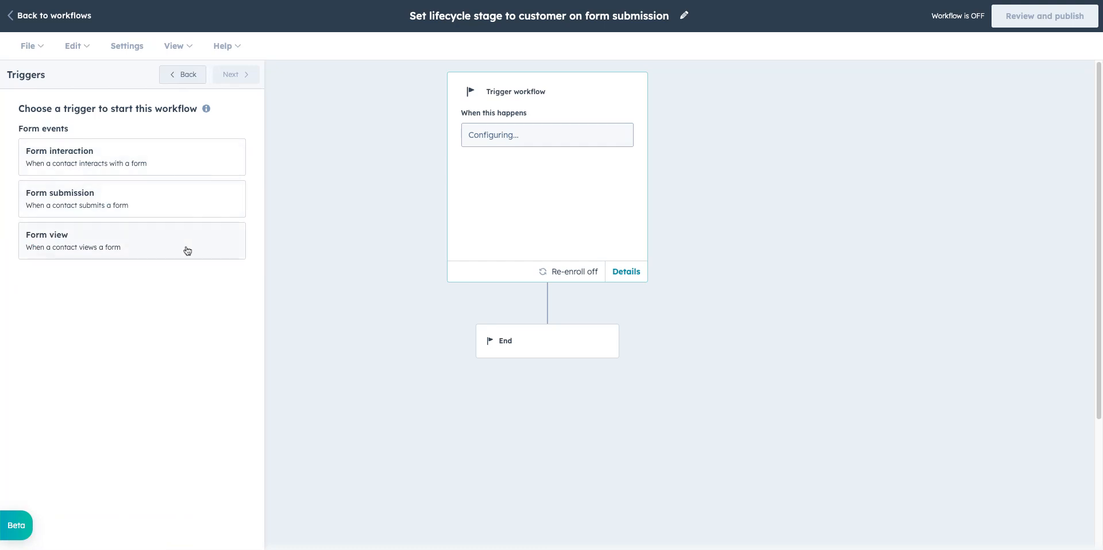
click(169, 208)
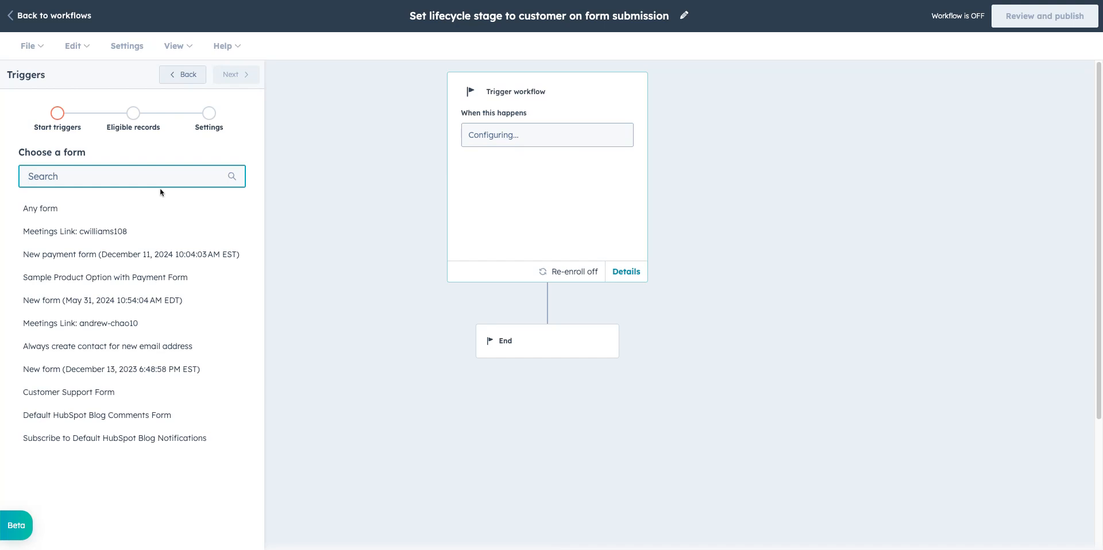
click(128, 400)
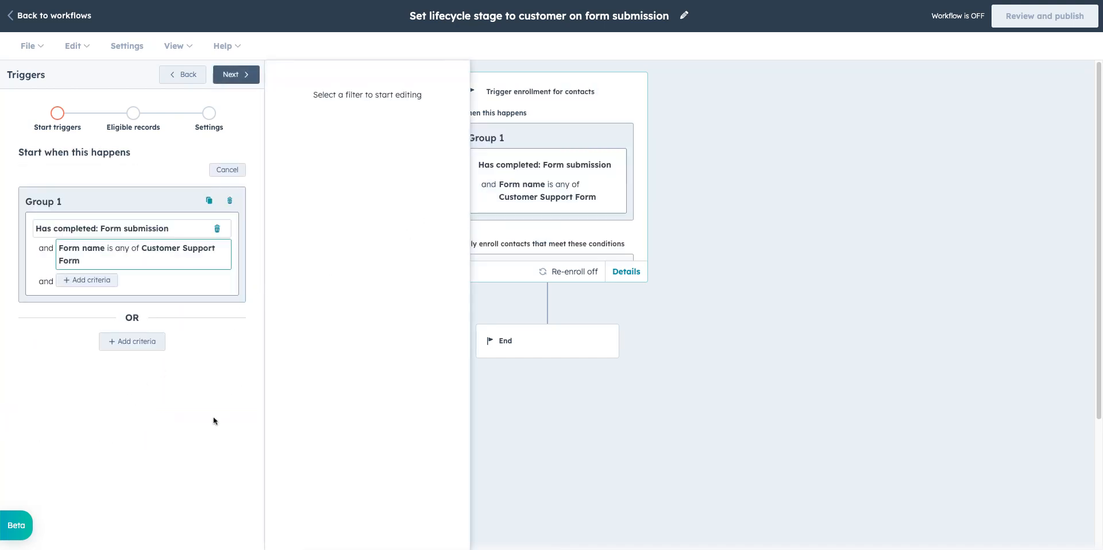
click(235, 76)
click(235, 75)
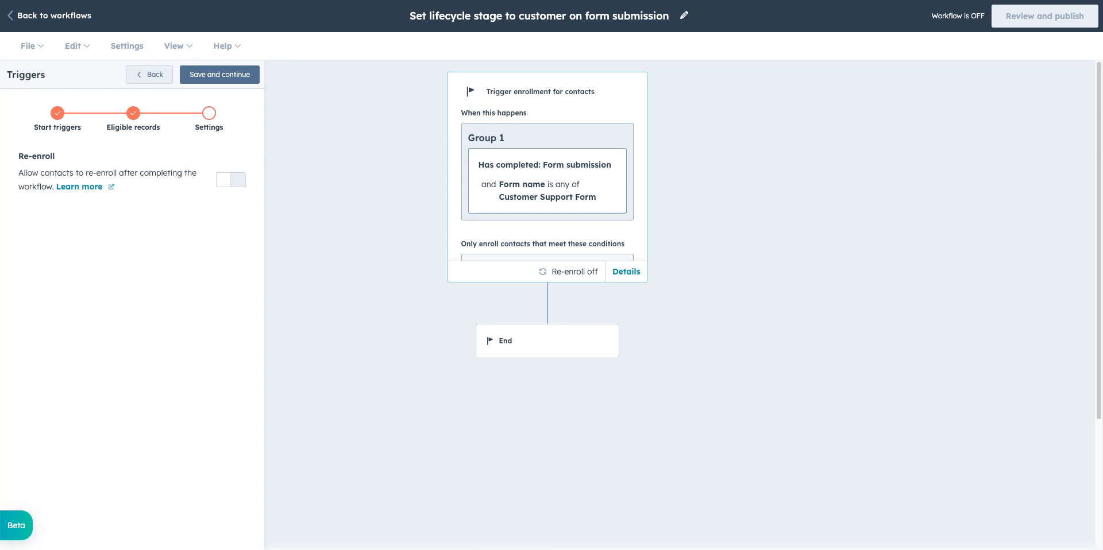
click(235, 75)
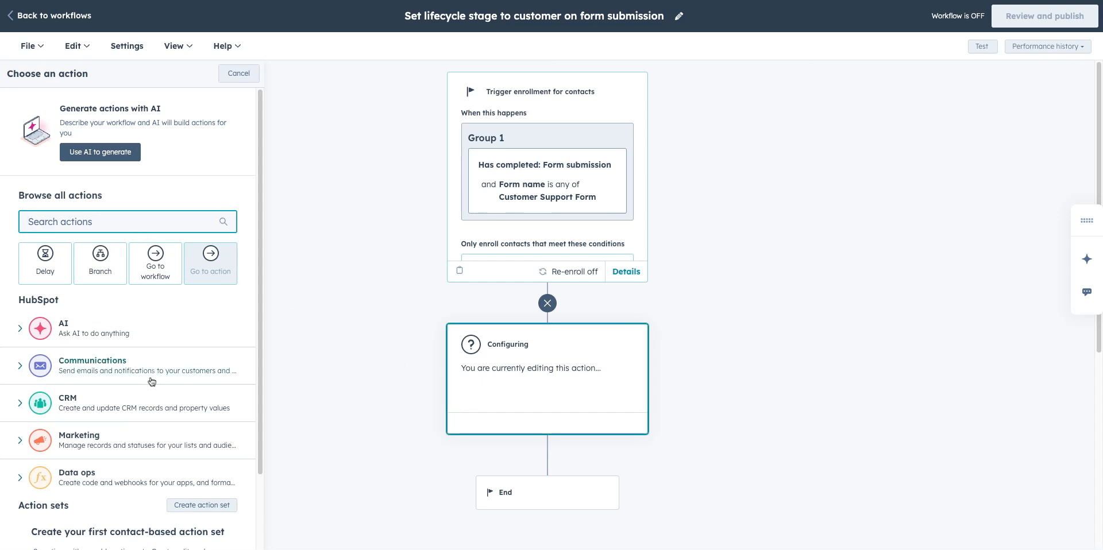
Add an Edit record action from the CRM actions after the enrollment trigger.
scroll(142, 394, down, 1)
click(20, 386)
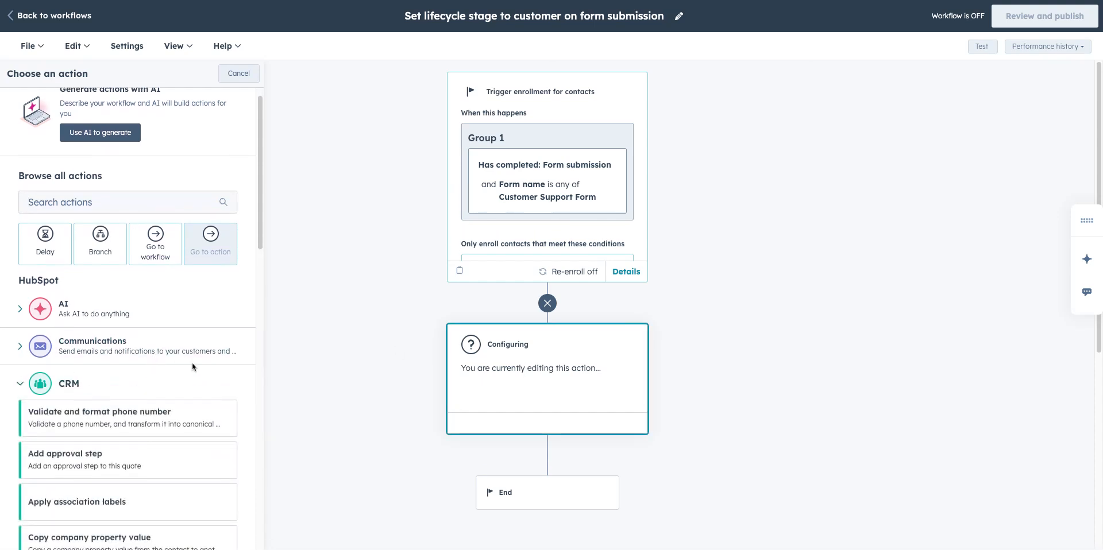
scroll(192, 363, down, 4)
scroll(184, 416, down, 10)
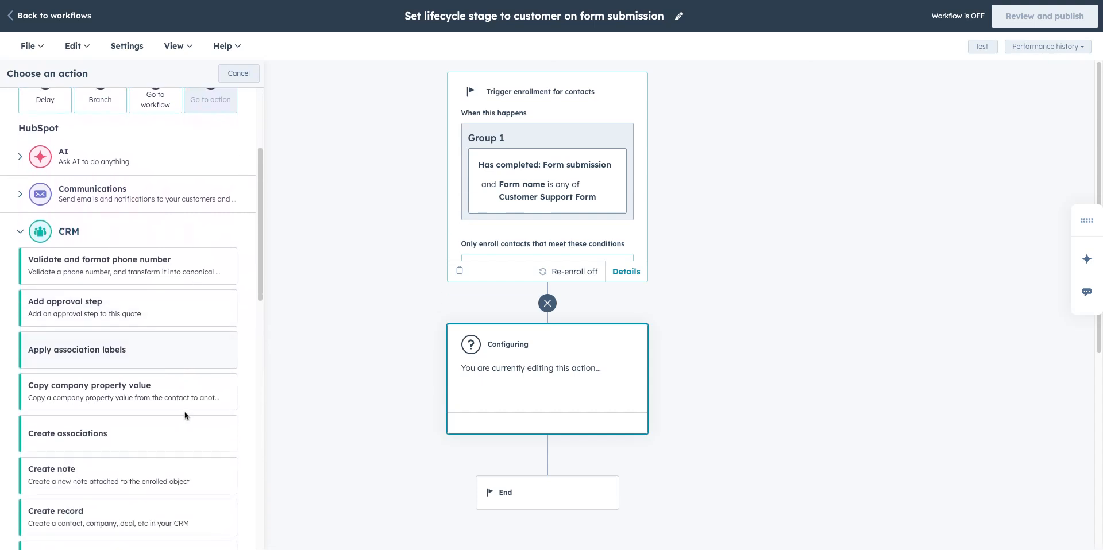
scroll(155, 379, down, 3)
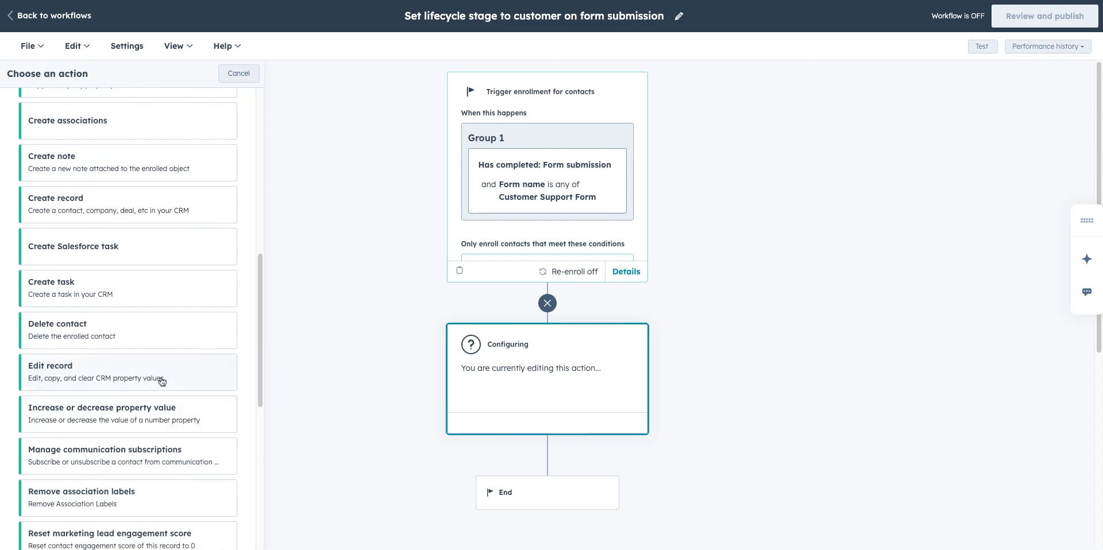
click(168, 372)
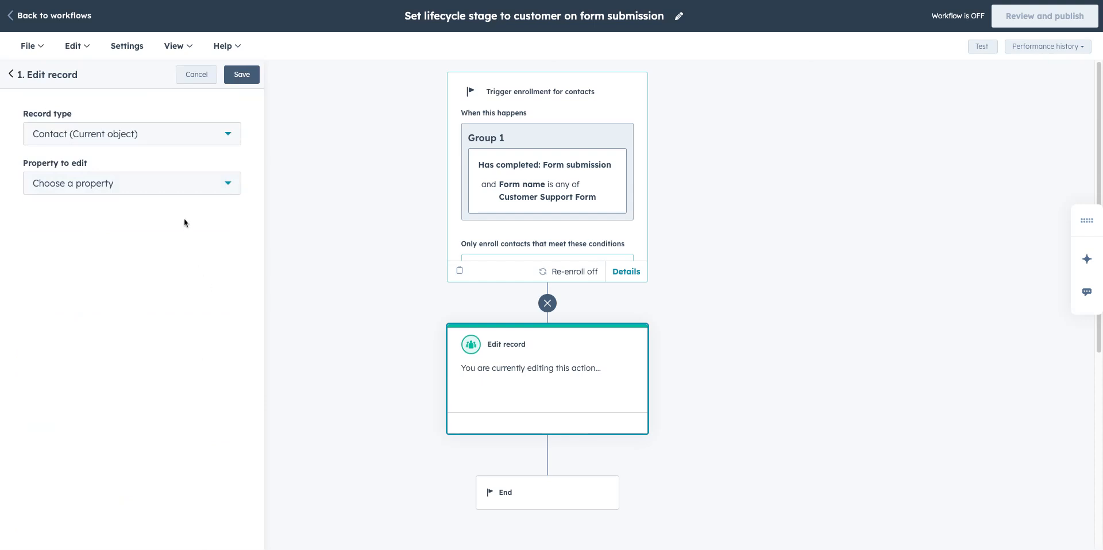
Configure the Edit record action to set the contact's Lifecycle Stage to Customer and save it.
click(190, 187)
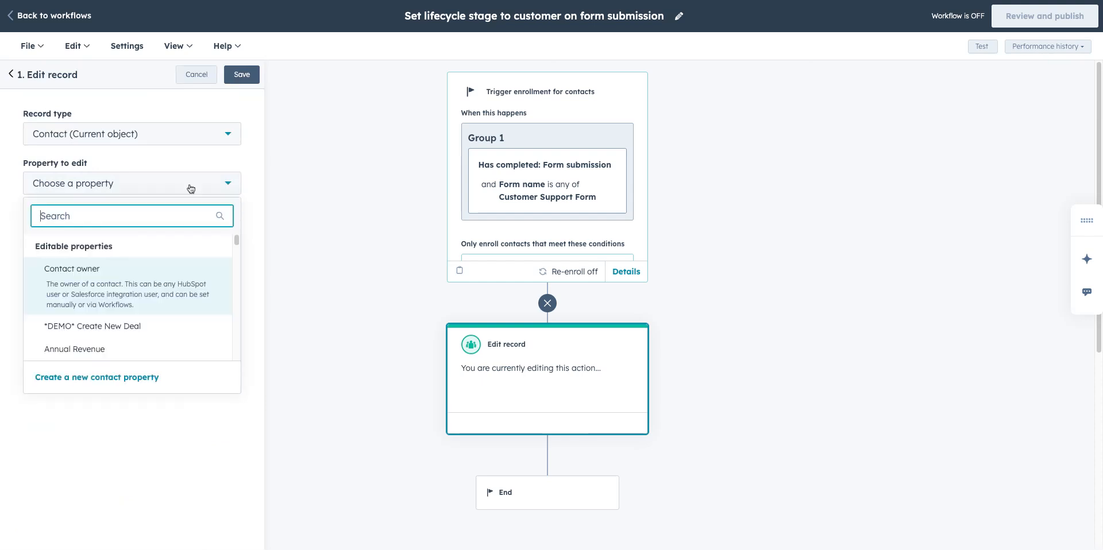
text(li)
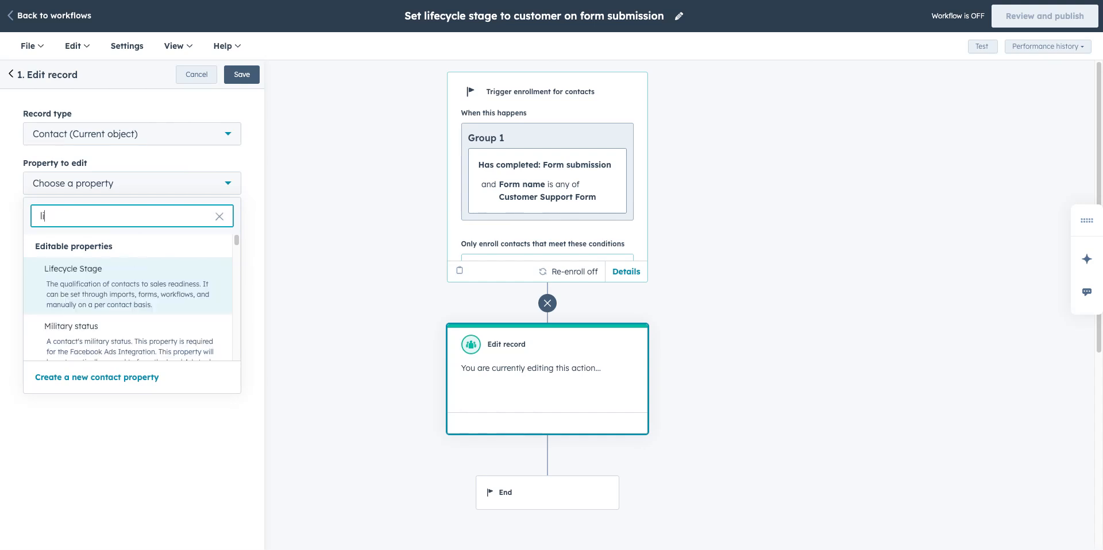
click(155, 273)
click(63, 251)
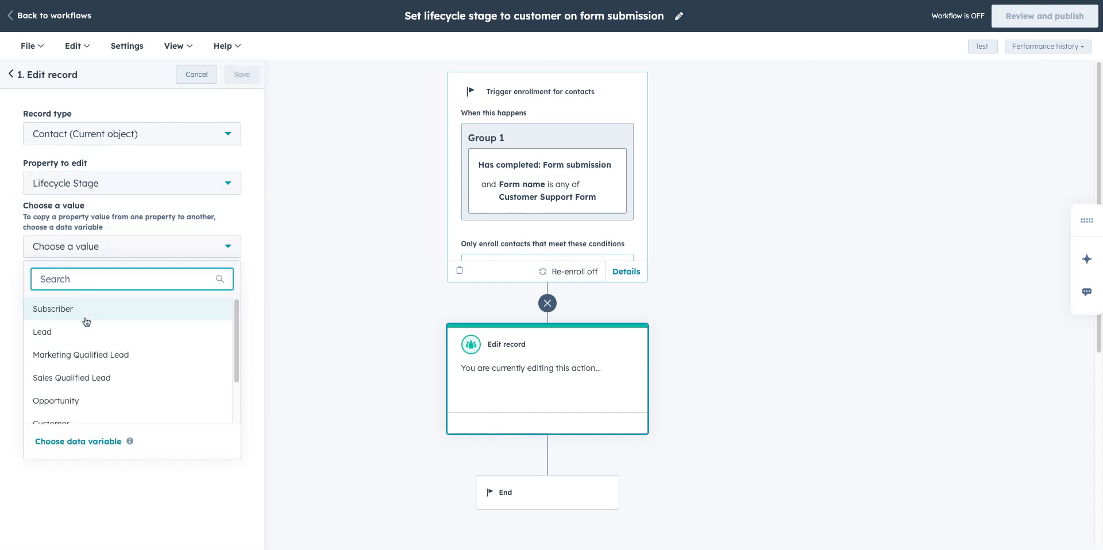
scroll(109, 379, down, 1)
click(110, 409)
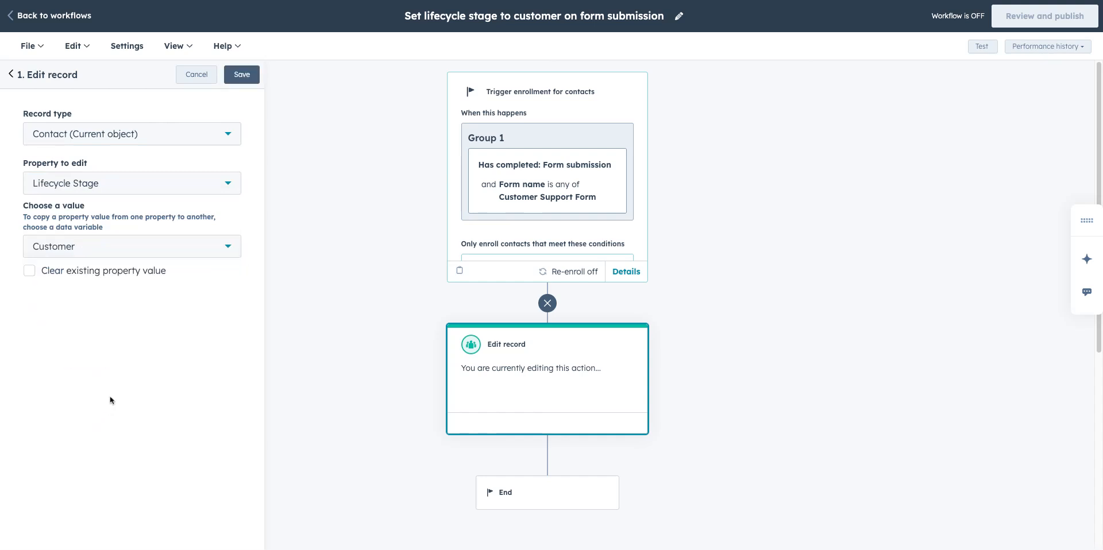
click(249, 76)
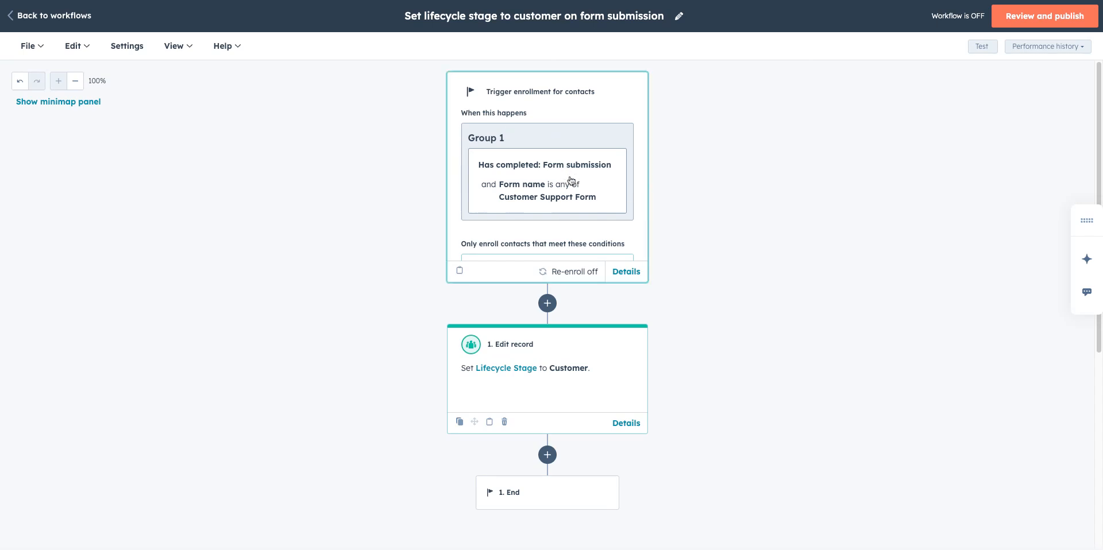
Start the publishing review and choose to enroll only contacts who meet the criteria after the workflow is turned on.
scroll(574, 204, down, 2)
scroll(574, 205, up, 2)
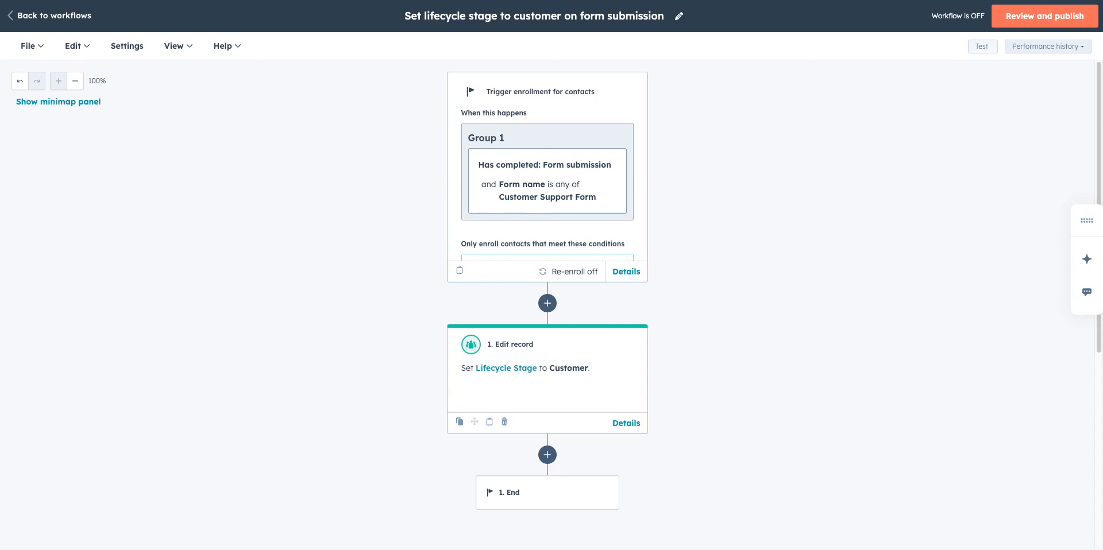
click(1014, 23)
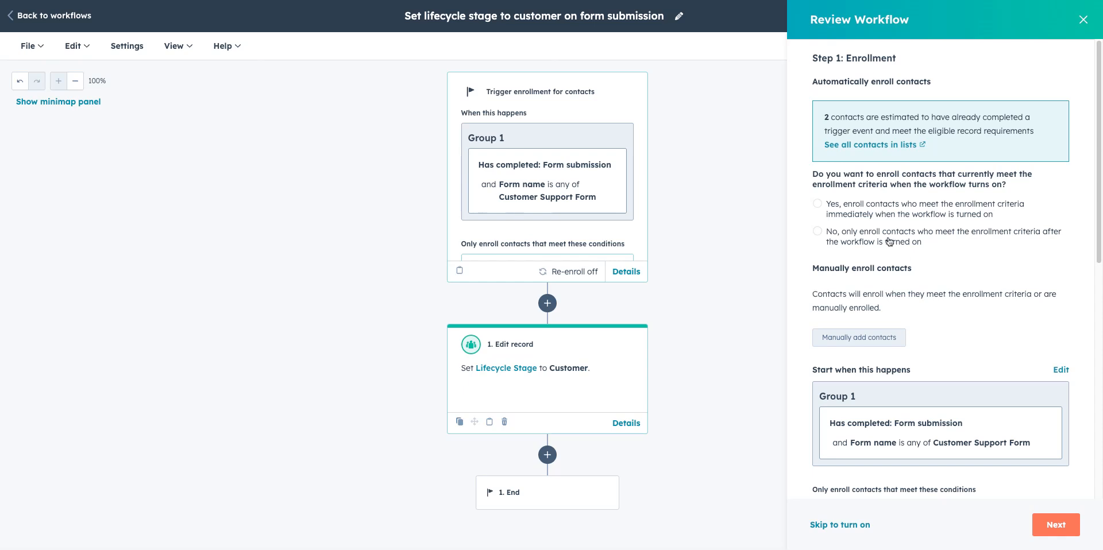
click(881, 243)
scroll(881, 305, down, 2)
scroll(896, 293, down, 2)
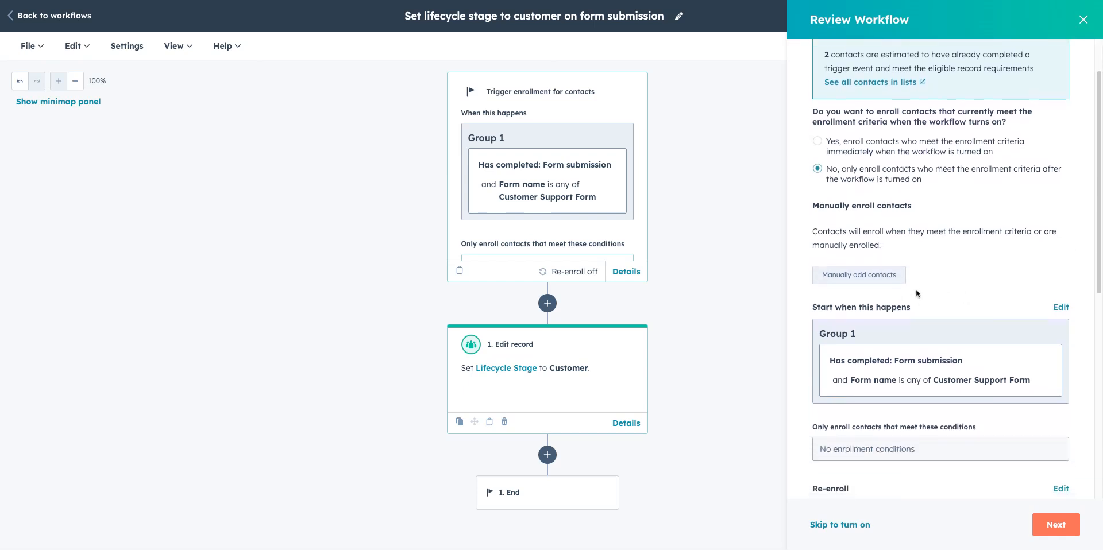
scroll(979, 321, down, 1)
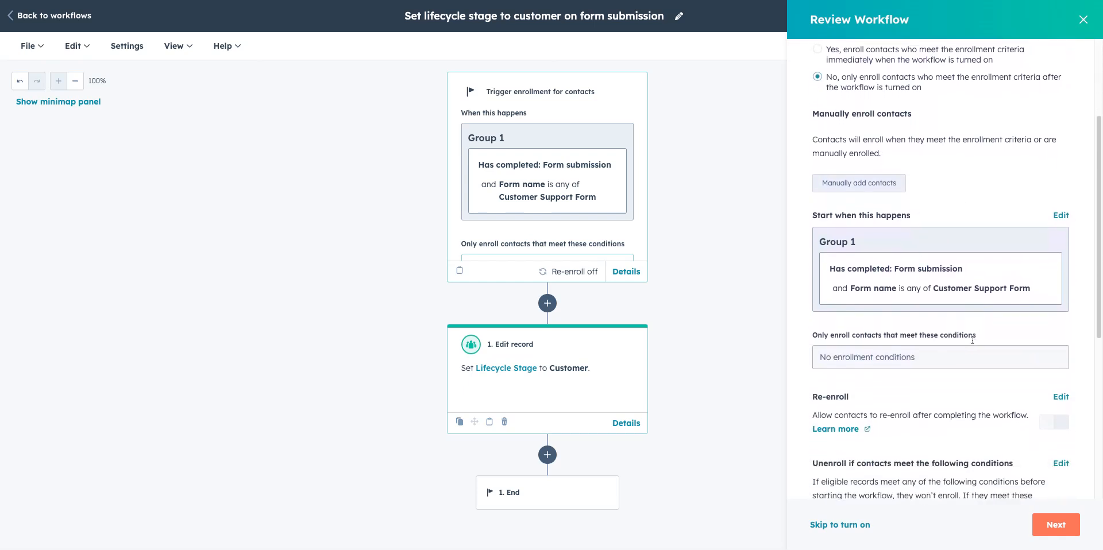
scroll(985, 403, down, 3)
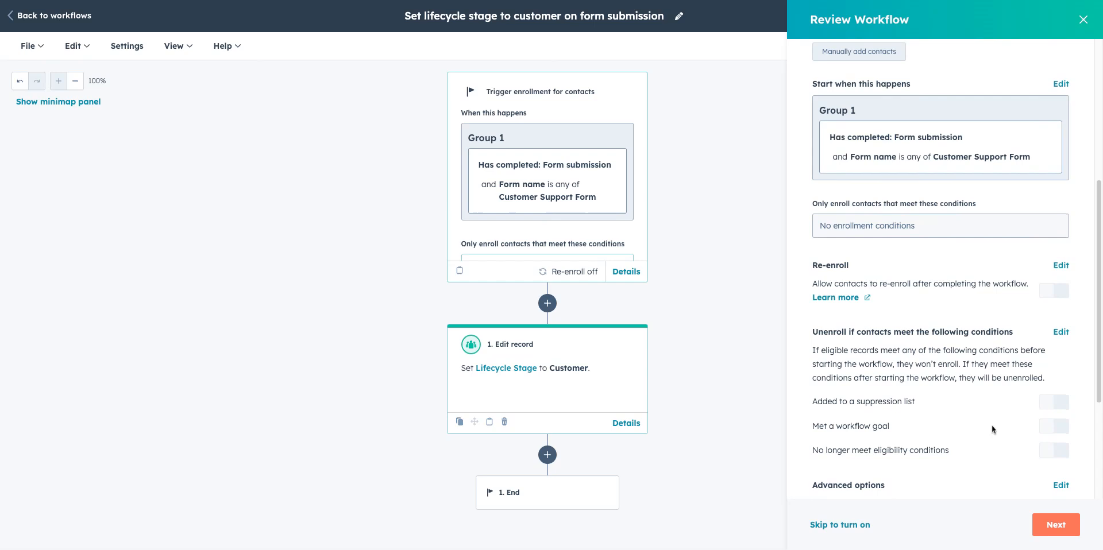
Accept the default timing, performance, connection and detail settings in the review and turn on the workflow.
click(1055, 526)
click(1052, 527)
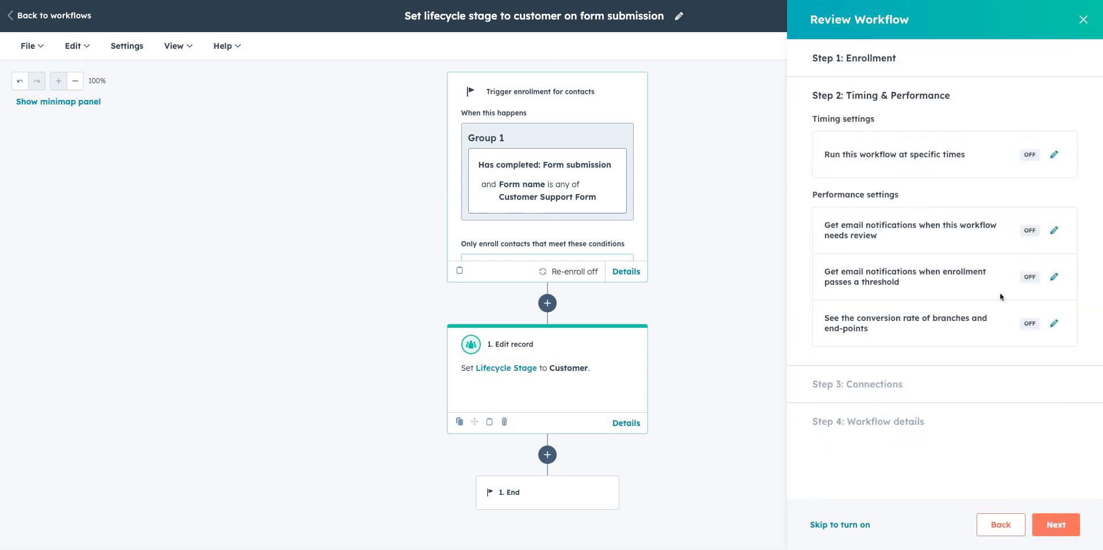
click(1056, 526)
click(1056, 527)
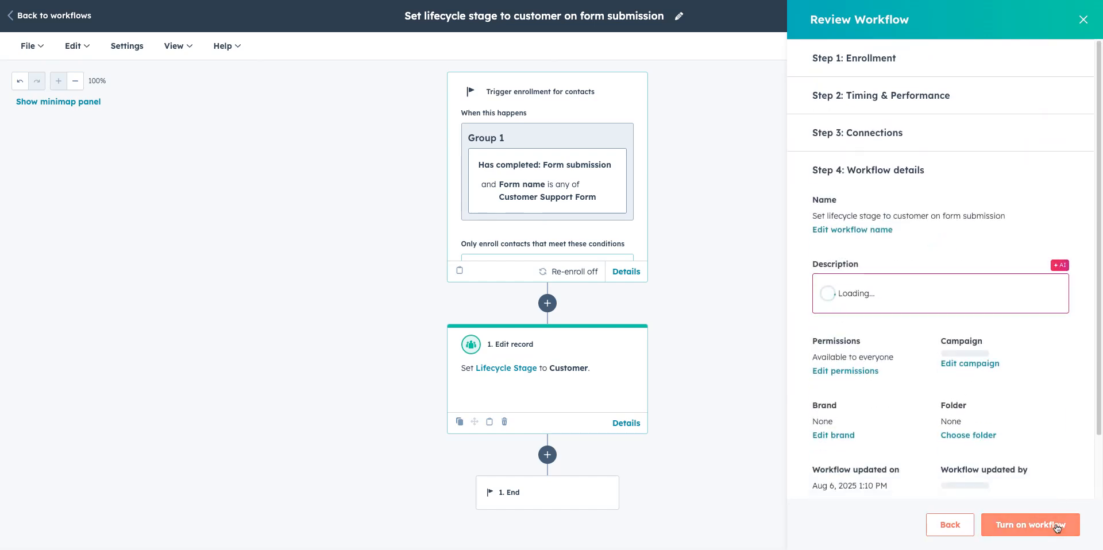
scroll(1034, 468, down, 2)
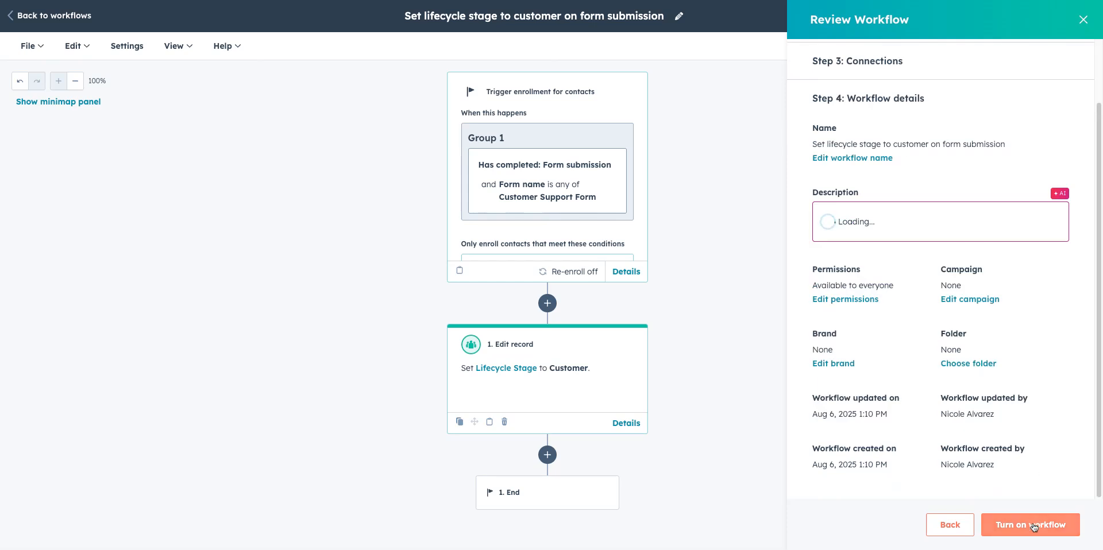
click(1033, 525)
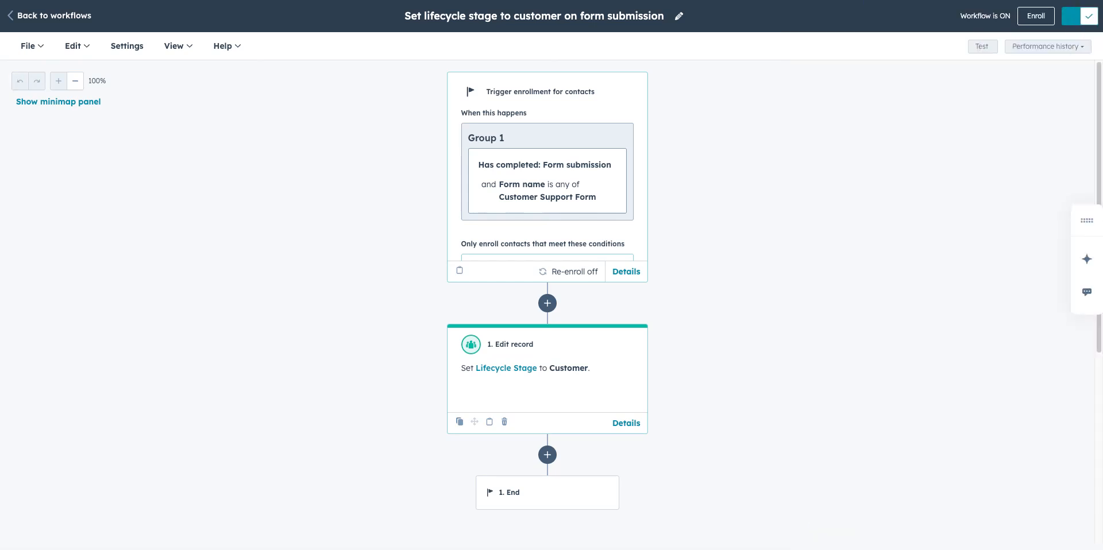